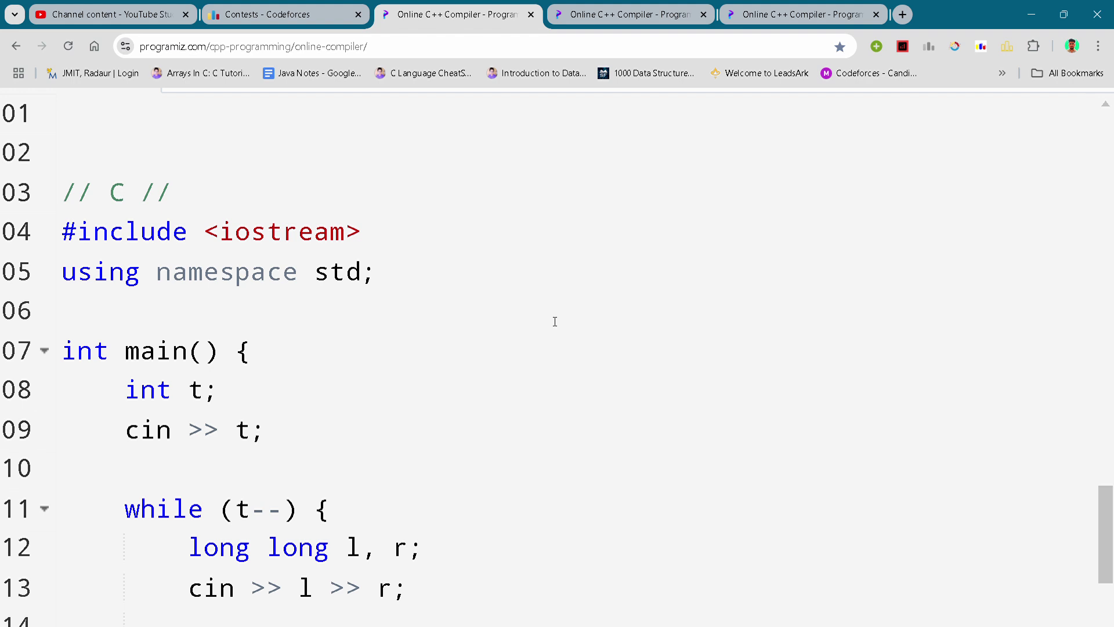
Scroll through the start of main: the int t declaration, while loop and l, r input
{"action": "left_click", "coordinate": [554, 322]}
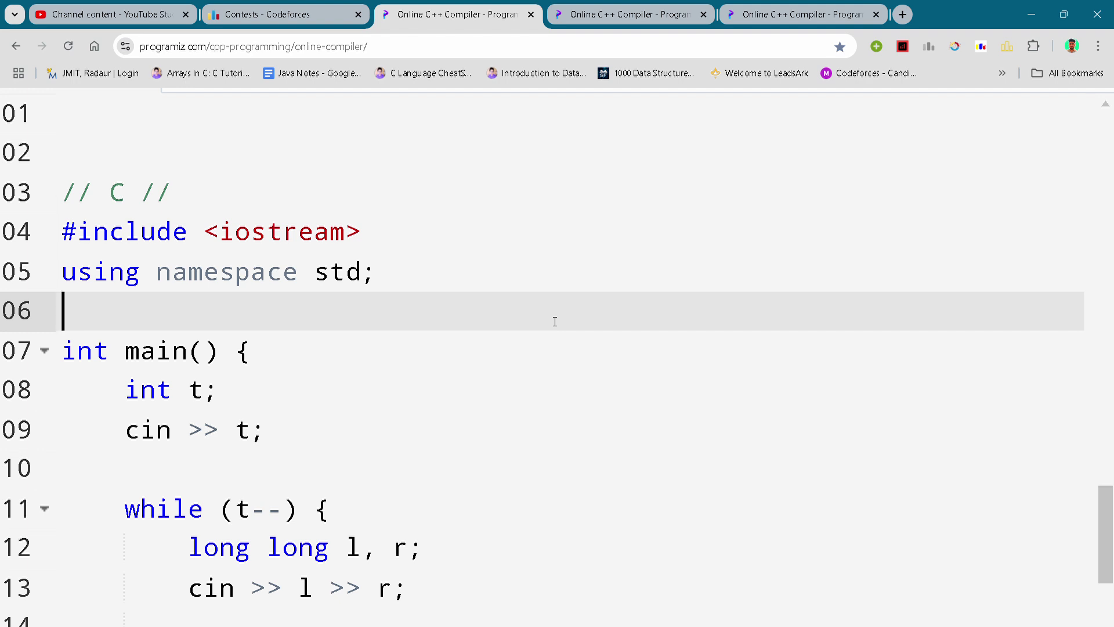
{"action": "scroll", "coordinate": [555, 323], "scroll_direction": "down", "scroll_amount": 2}
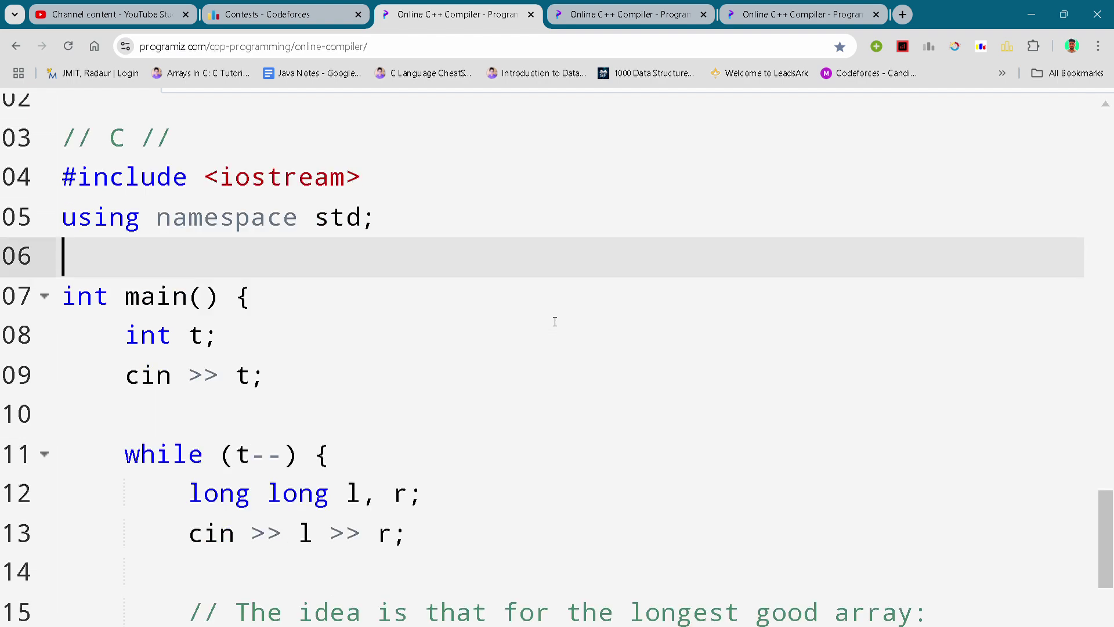
{"action": "left_click", "coordinate": [554, 323]}
{"action": "scroll", "coordinate": [554, 323], "scroll_direction": "down", "scroll_amount": 2}
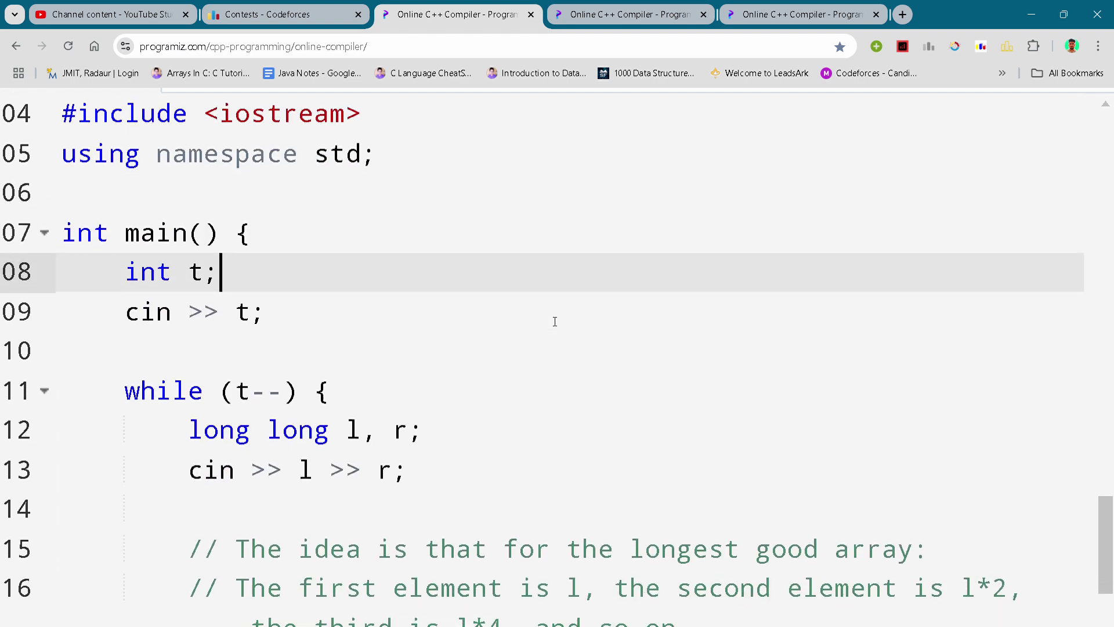
{"action": "left_click", "coordinate": [554, 322]}
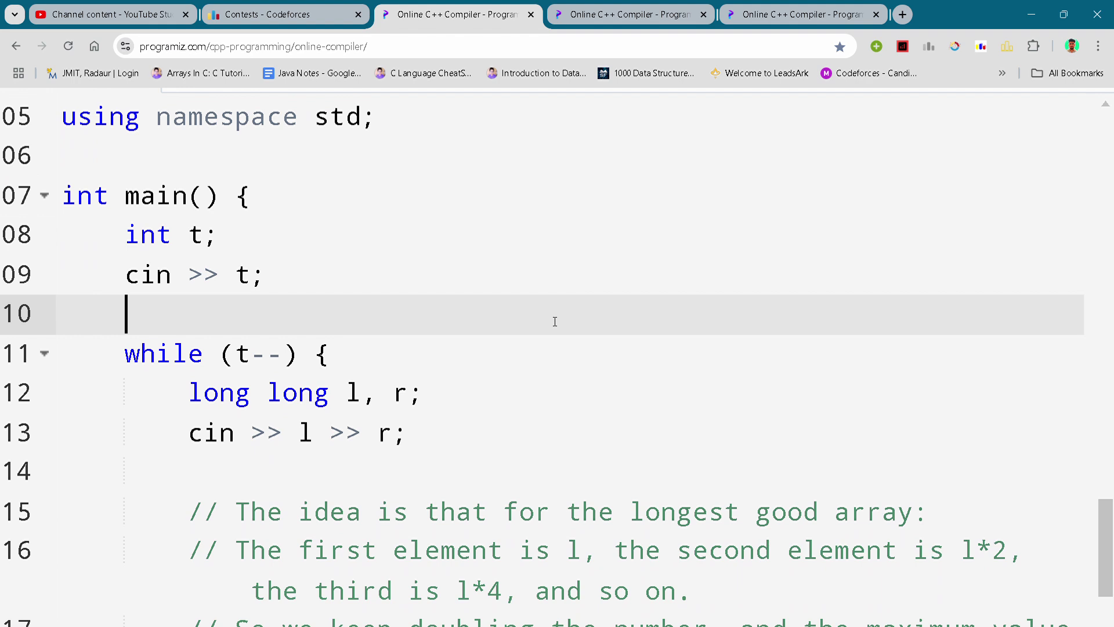
{"action": "scroll", "coordinate": [555, 322], "scroll_direction": "down", "scroll_amount": 3}
{"action": "left_click", "coordinate": [554, 322]}
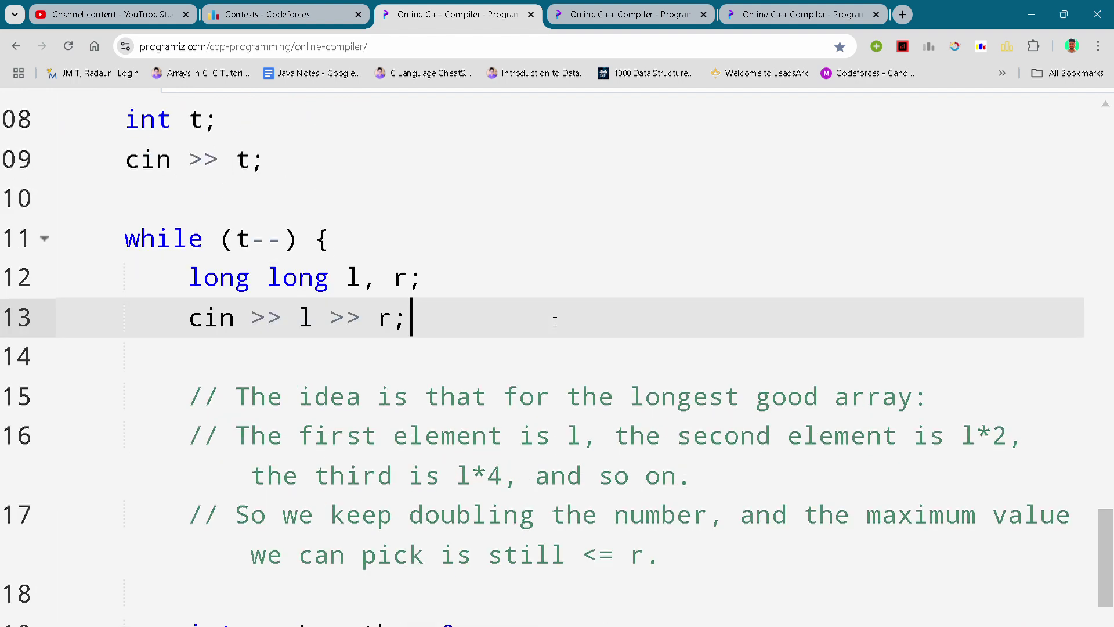
{"action": "scroll", "coordinate": [555, 322], "scroll_direction": "down", "scroll_amount": 1}
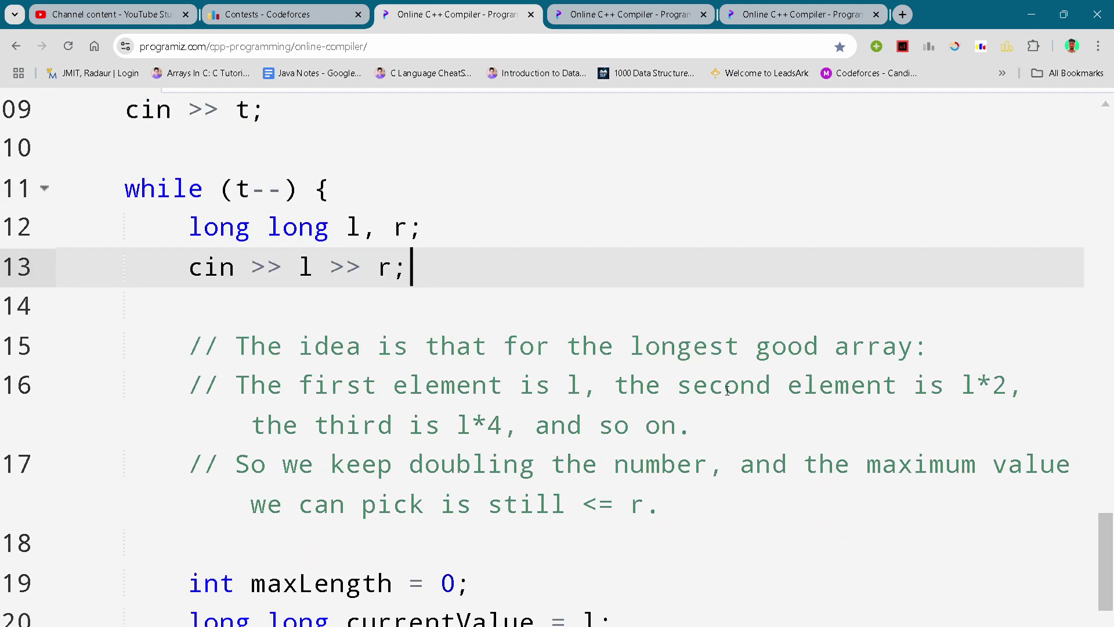
{"action": "scroll", "coordinate": [726, 390], "scroll_direction": "down", "scroll_amount": 3}
Move down past the doubling comment through maxLength, currentValue and the doubling loop
{"action": "left_click", "coordinate": [726, 390]}
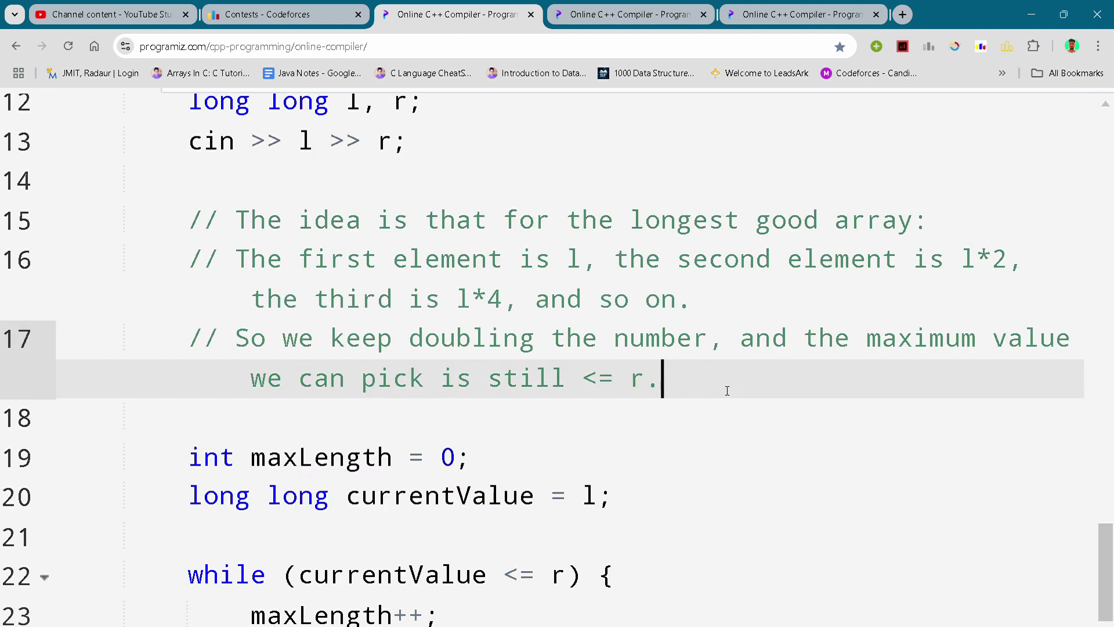
{"action": "scroll", "coordinate": [726, 389], "scroll_direction": "down", "scroll_amount": 1}
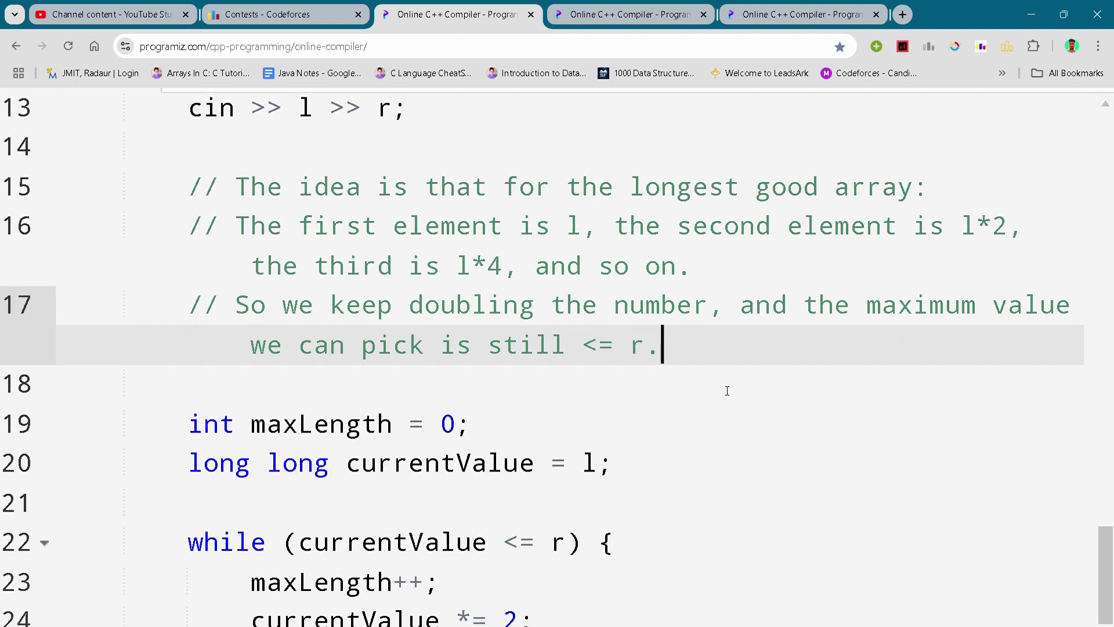
{"action": "left_click", "coordinate": [698, 402]}
{"action": "scroll", "coordinate": [699, 402], "scroll_direction": "down", "scroll_amount": 1}
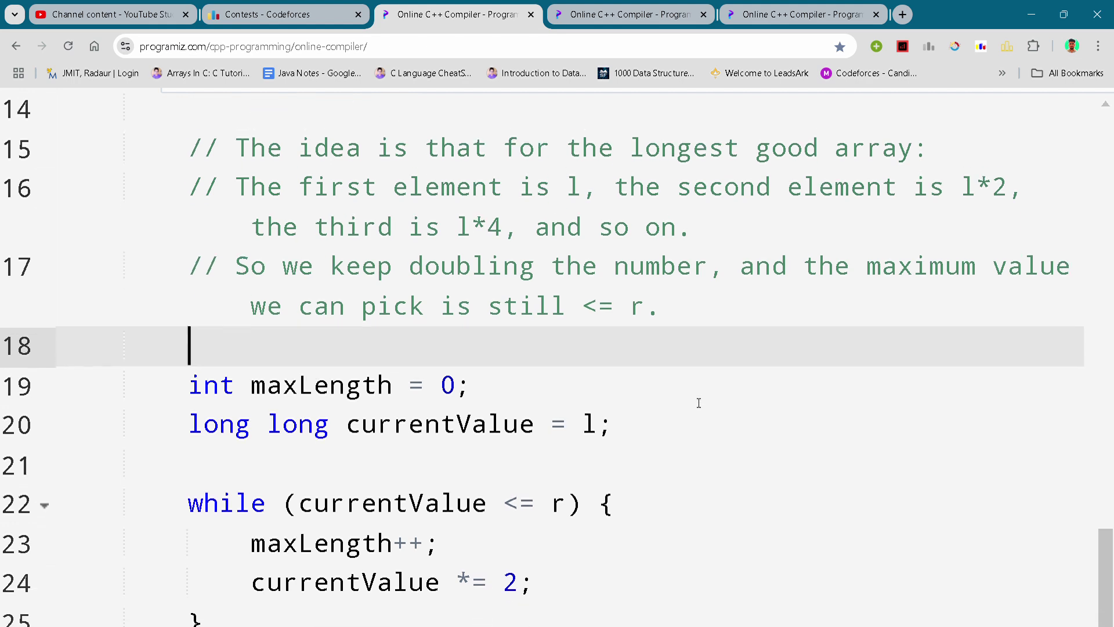
{"action": "key", "text": "Down"}
{"action": "key", "text": "Down"}
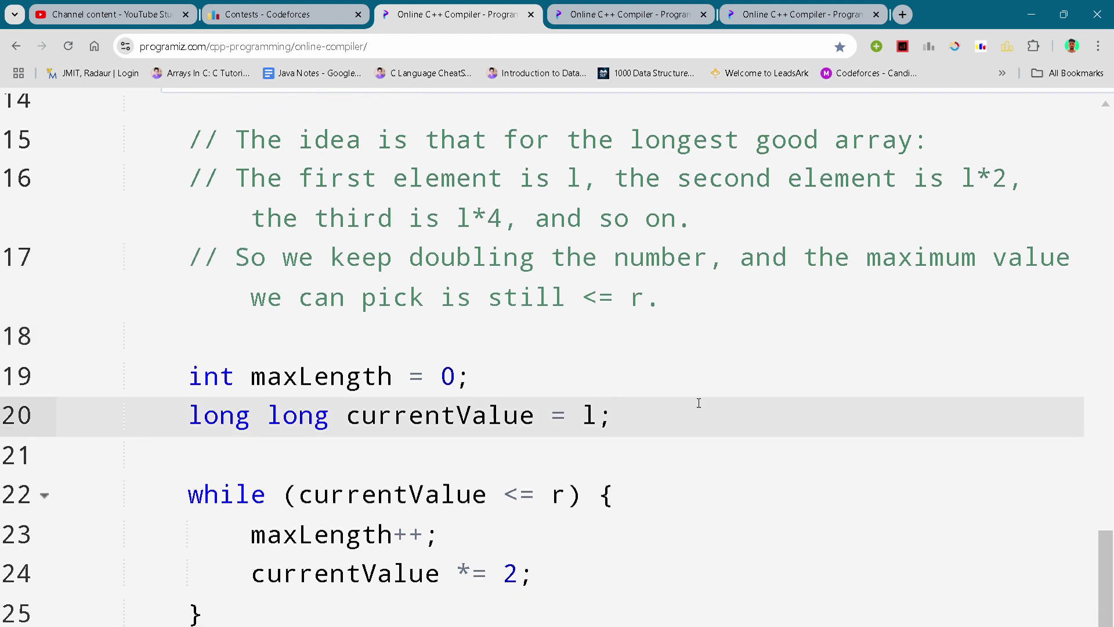
{"action": "scroll", "coordinate": [698, 403], "scroll_direction": "down", "scroll_amount": 1}
{"action": "left_click", "coordinate": [698, 403]}
{"action": "scroll", "coordinate": [698, 403], "scroll_direction": "down", "scroll_amount": 2}
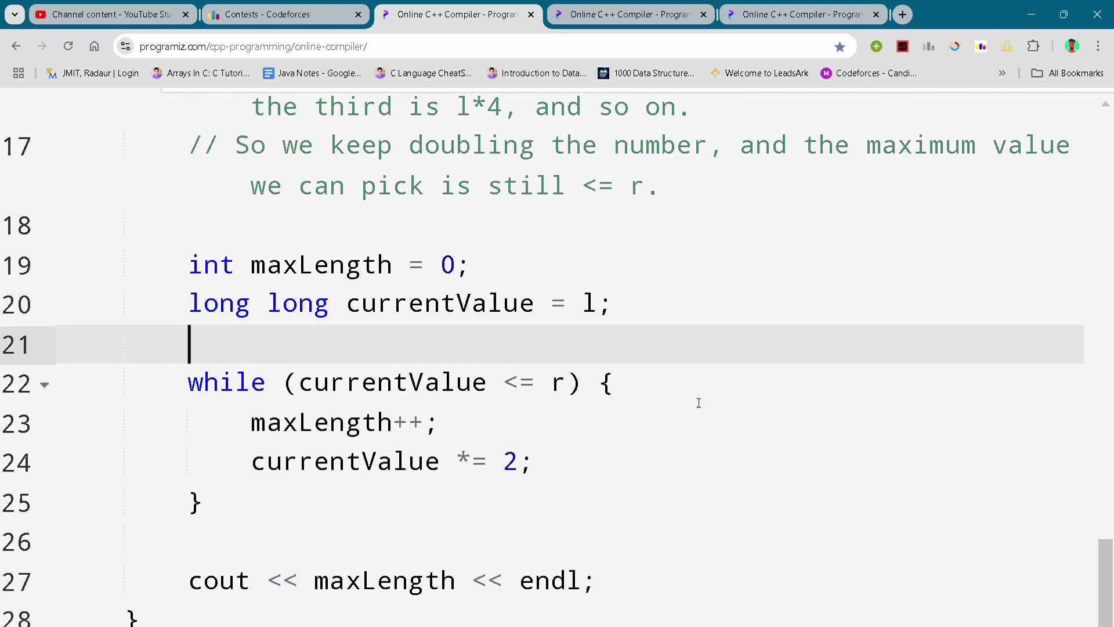
{"action": "key", "text": "Down"}
{"action": "key", "text": "Down"}
{"action": "key", "text": "Down"}
{"action": "key", "text": "Down"}
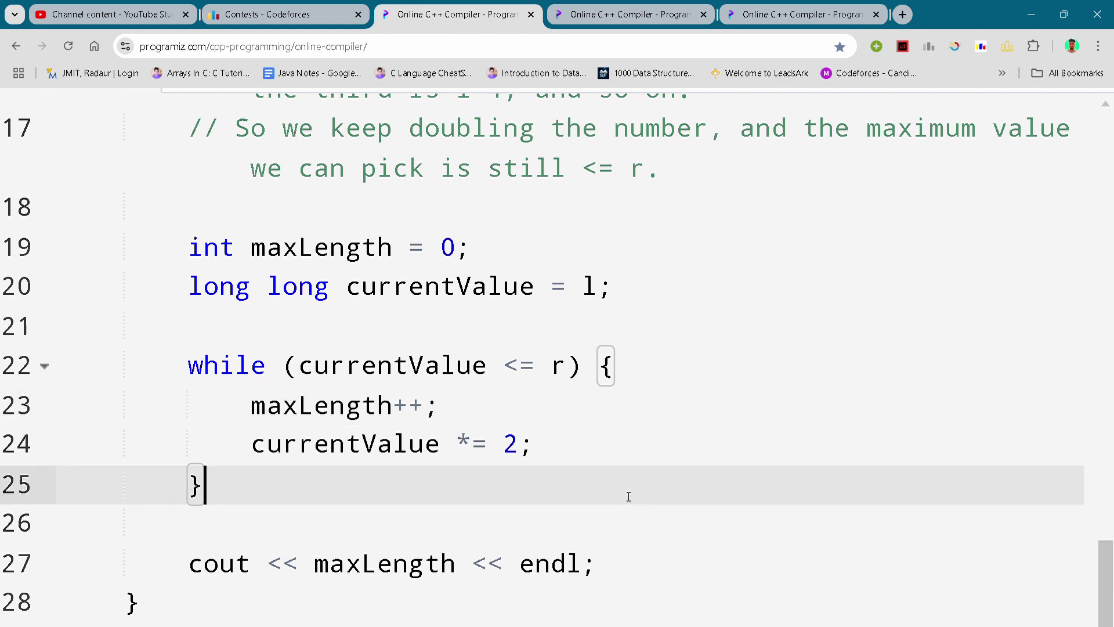
{"action": "scroll", "coordinate": [629, 496], "scroll_direction": "down", "scroll_amount": 2}
{"action": "key", "text": "Down"}
{"action": "key", "text": "Down"}
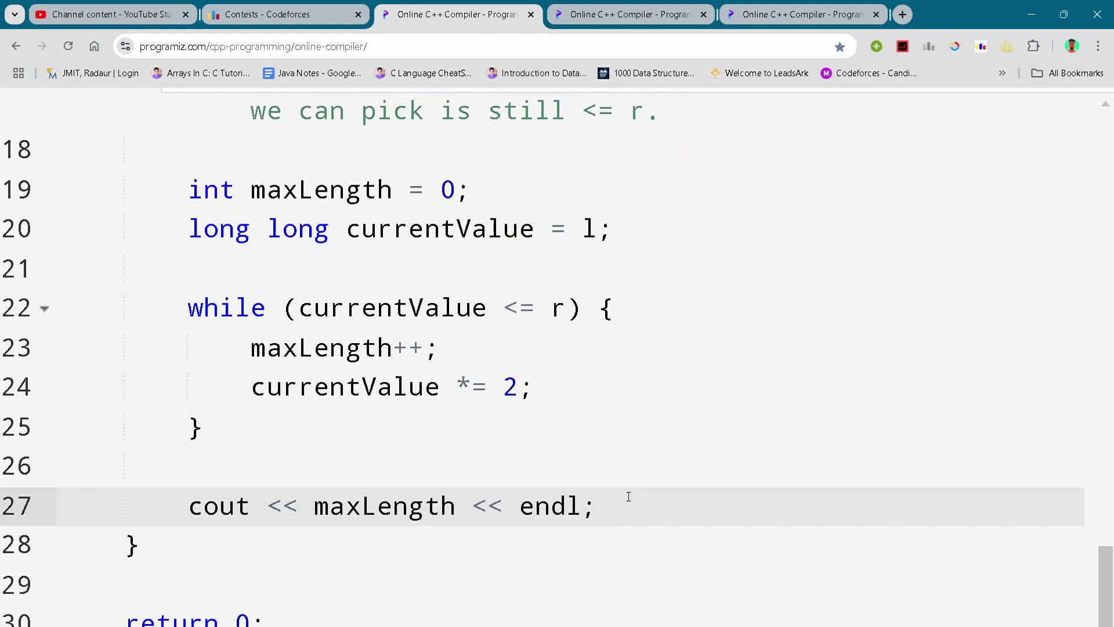
{"action": "key", "text": "Up"}
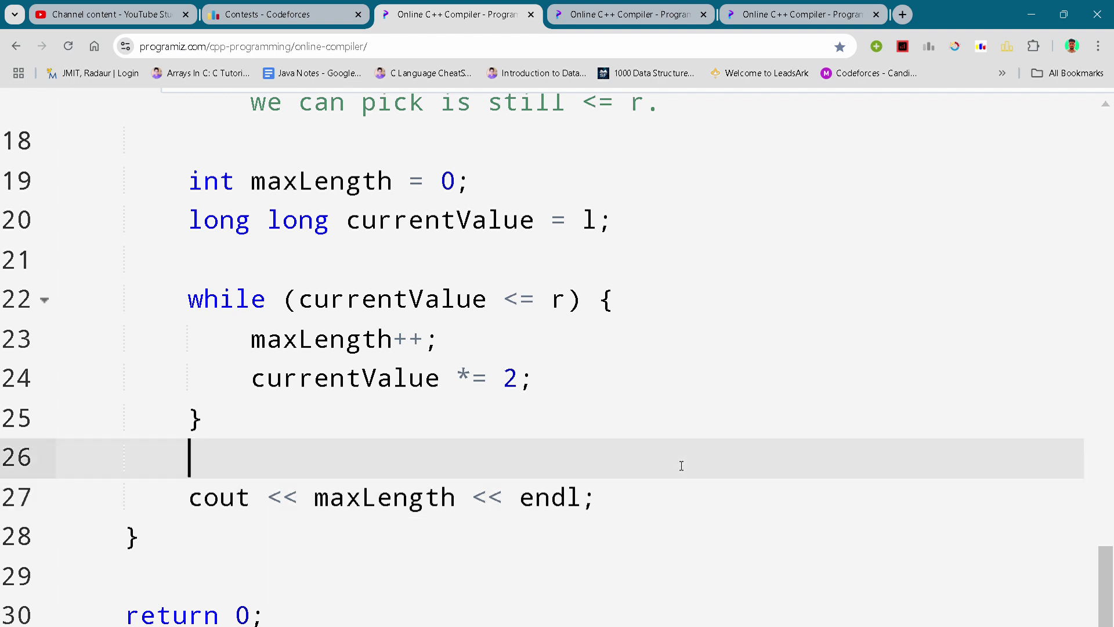
{"action": "scroll", "coordinate": [681, 466], "scroll_direction": "down", "scroll_amount": 1}
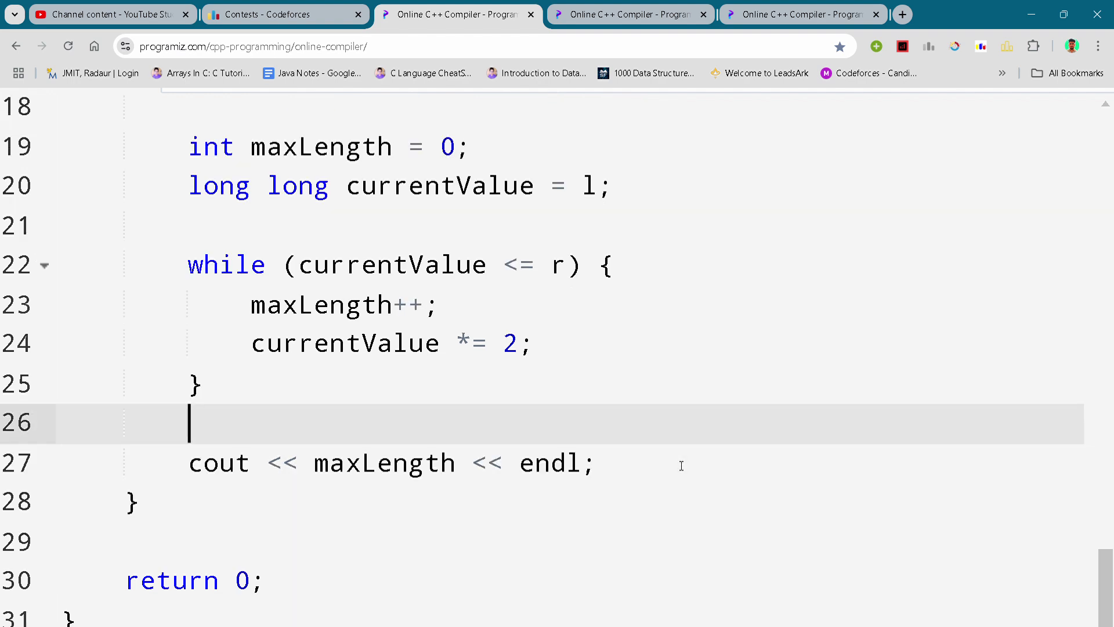
{"action": "scroll", "coordinate": [681, 459], "scroll_direction": "down", "scroll_amount": 2}
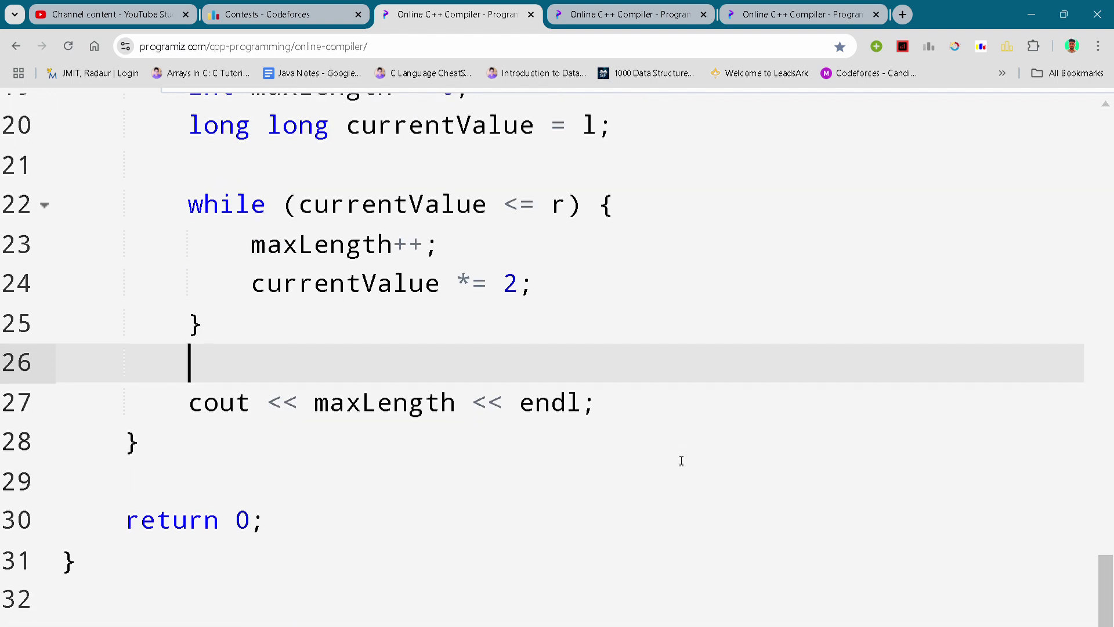